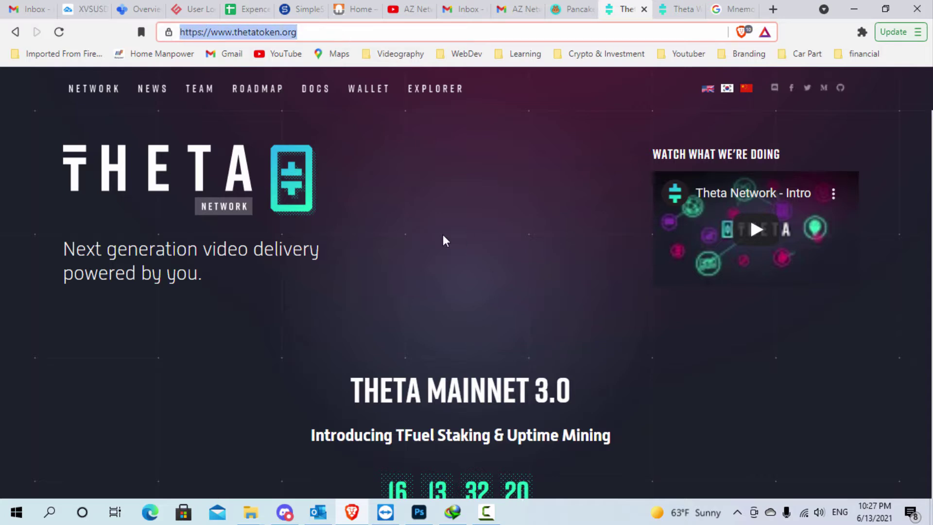
Open the Theta web wallet and start creating a new wallet, placing the cursor in the new password field
left_click(369, 91)
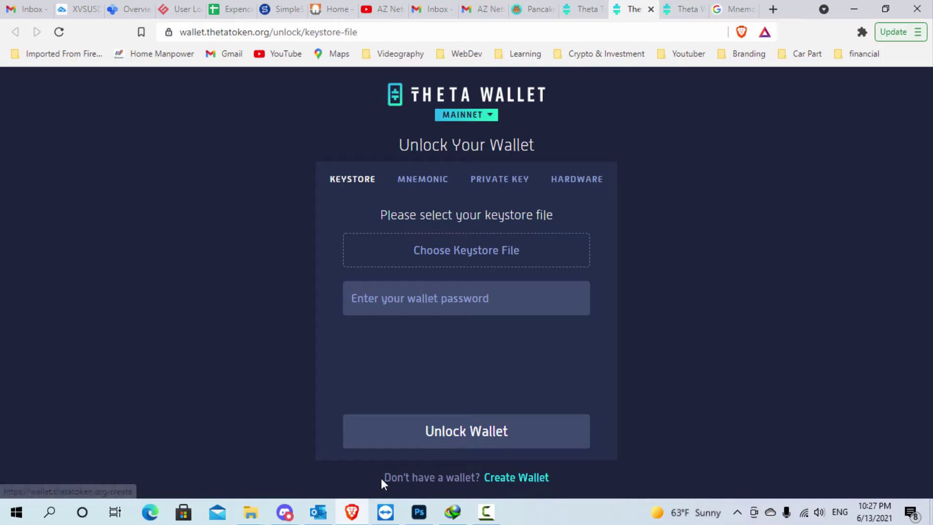
left_click(515, 484)
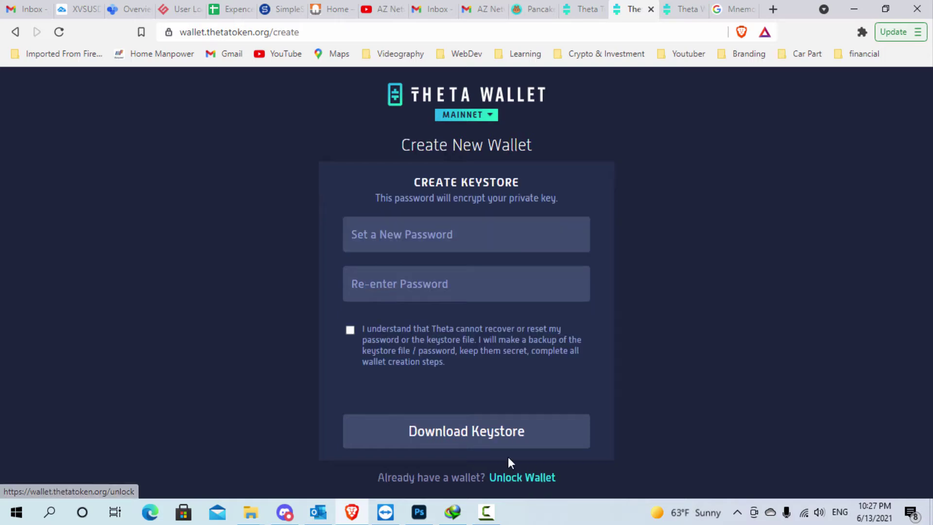
left_click(438, 236)
type("•")
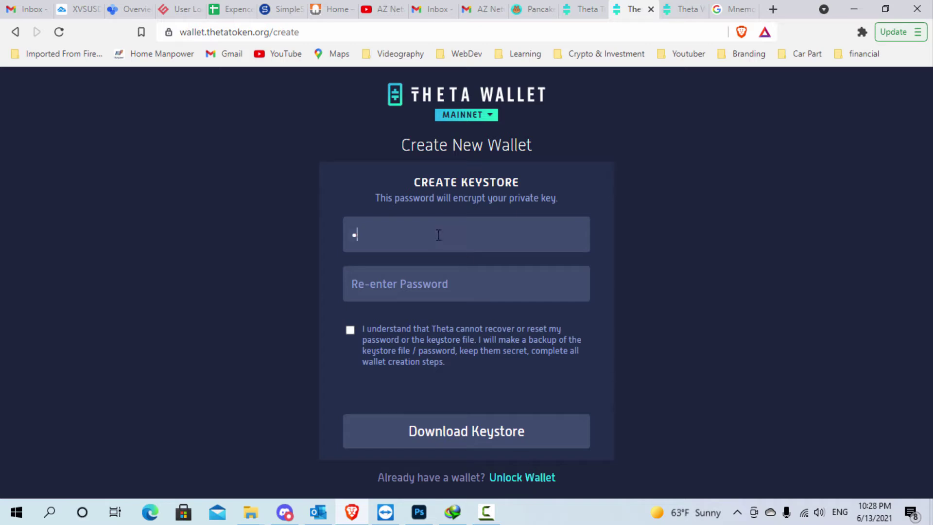
type("••••••••")
key("BackSpace")
key("BackSpace")
key("BackSpace")
key("BackSpace")
key("BackSpace")
key("BackSpace")
key("BackSpace")
key("BackSpace")
key("BackSpace")
key("BackSpace")
Enter a new wallet password and repeat it in the re-enter password field
type("••••••••")
key("Tab")
type("•••")
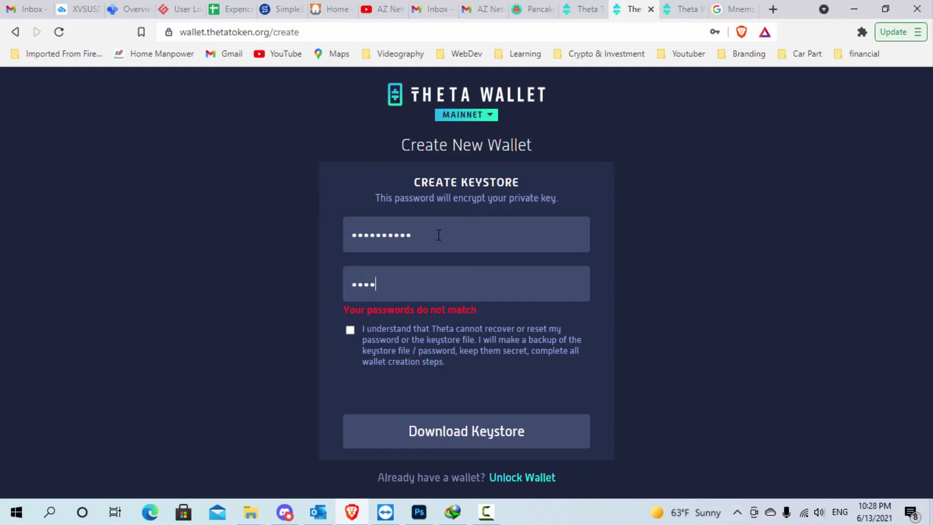
type("•••••••")
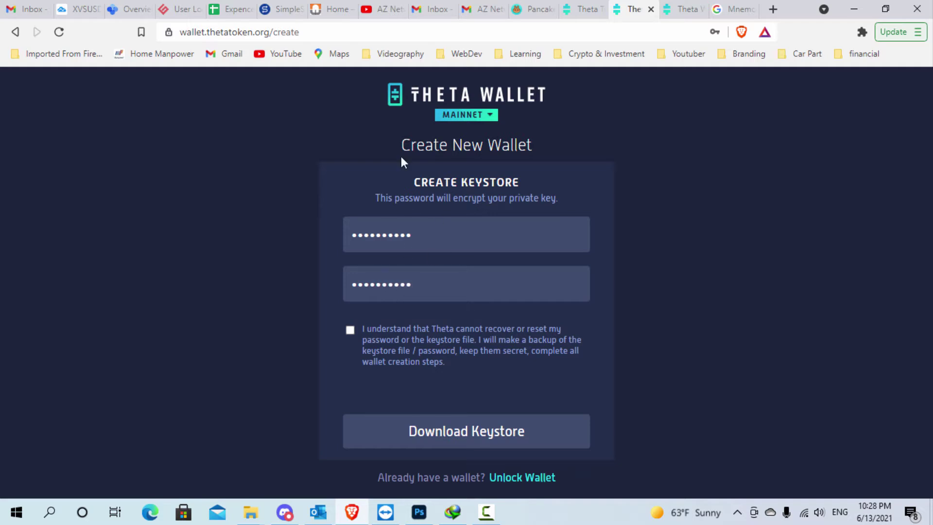
Accept the password recovery disclaimer and download the keystore file into the Crypto folder on the Desktop
left_click(348, 333)
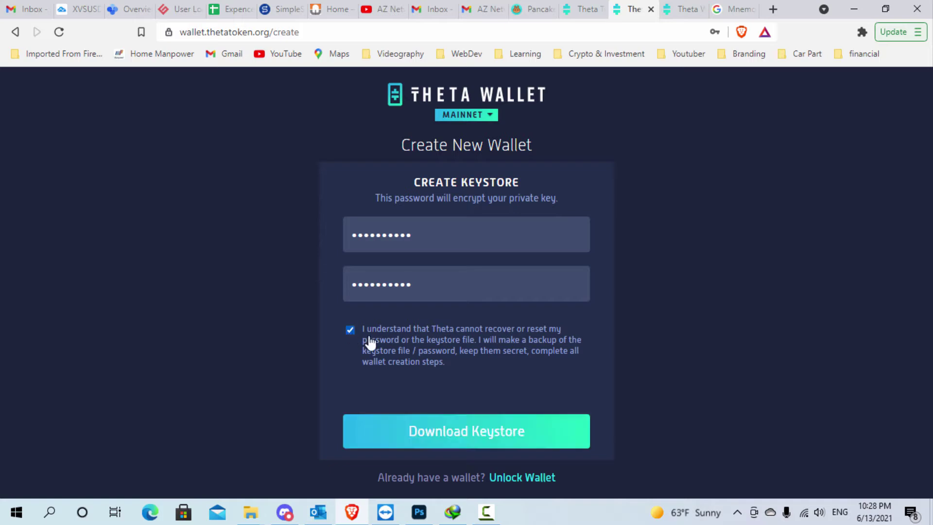
left_click(465, 436)
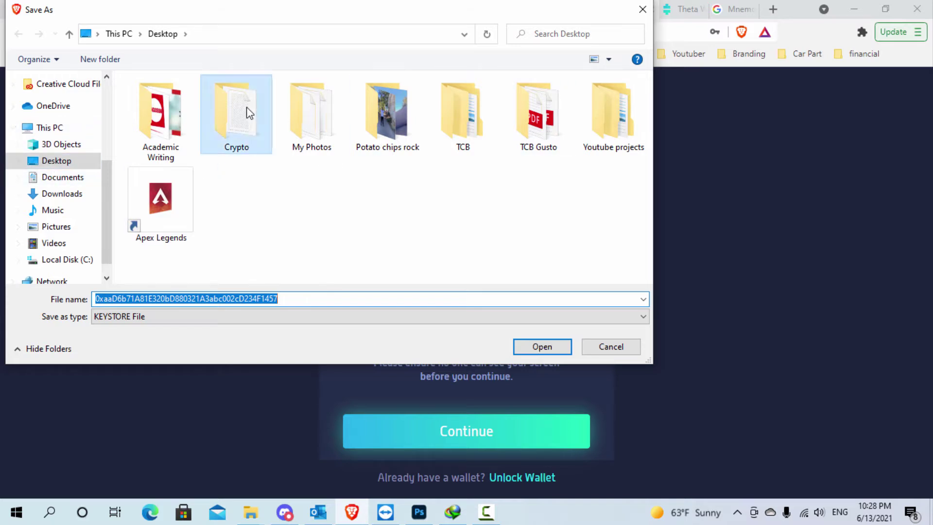
double_click(245, 148)
double_click(157, 298)
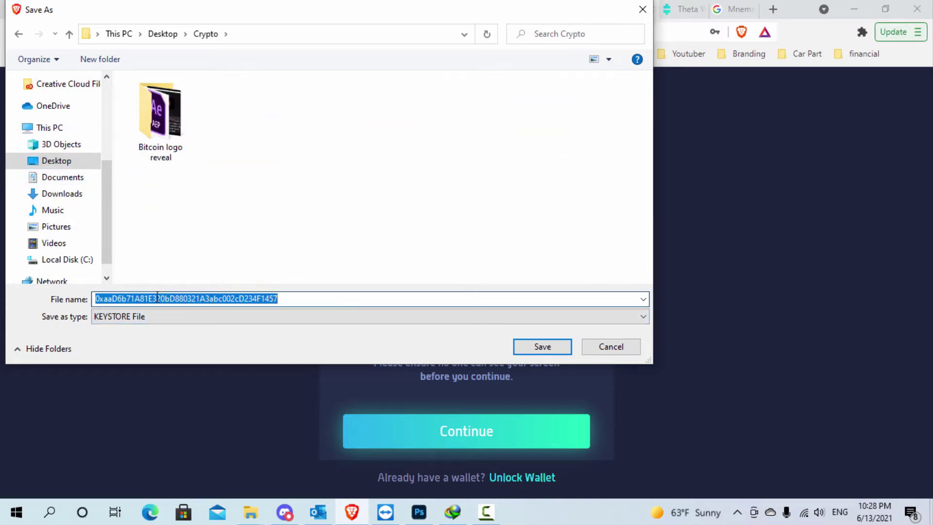
left_click(148, 316)
left_click(144, 316)
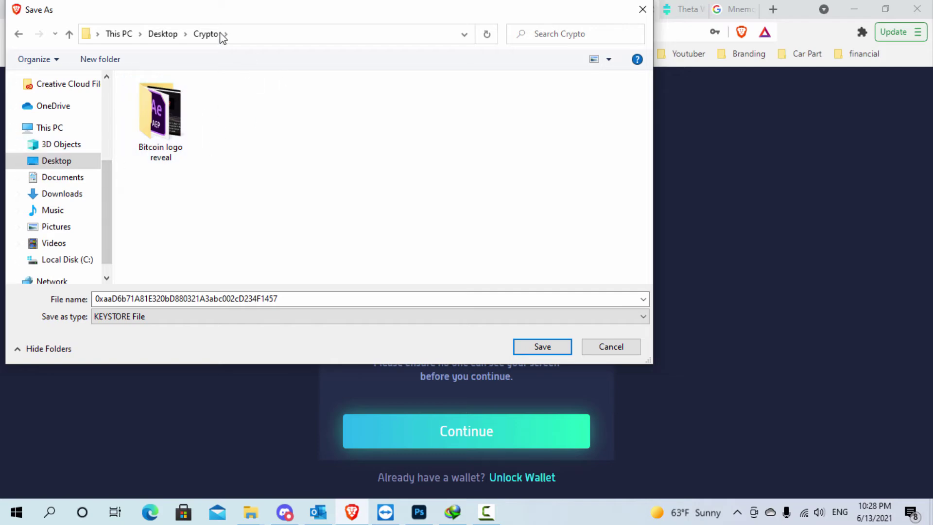
left_click(557, 349)
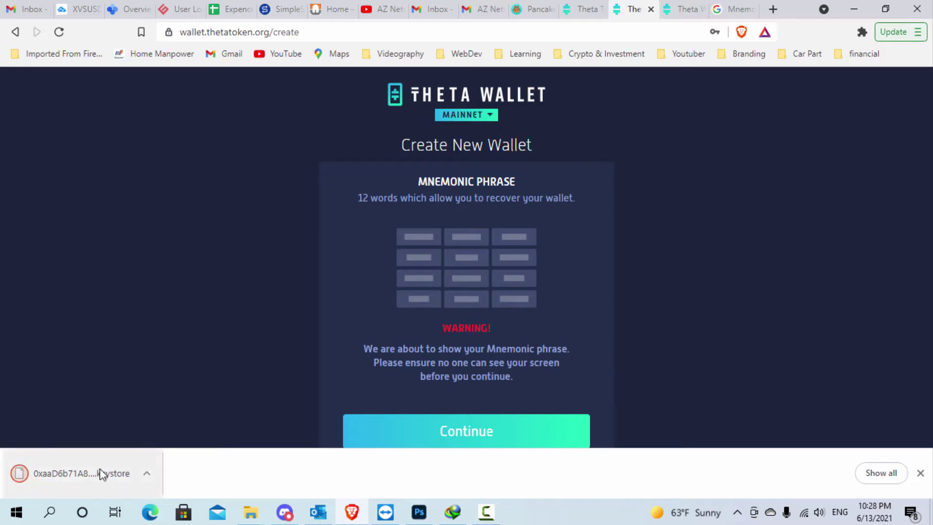
left_click(920, 473)
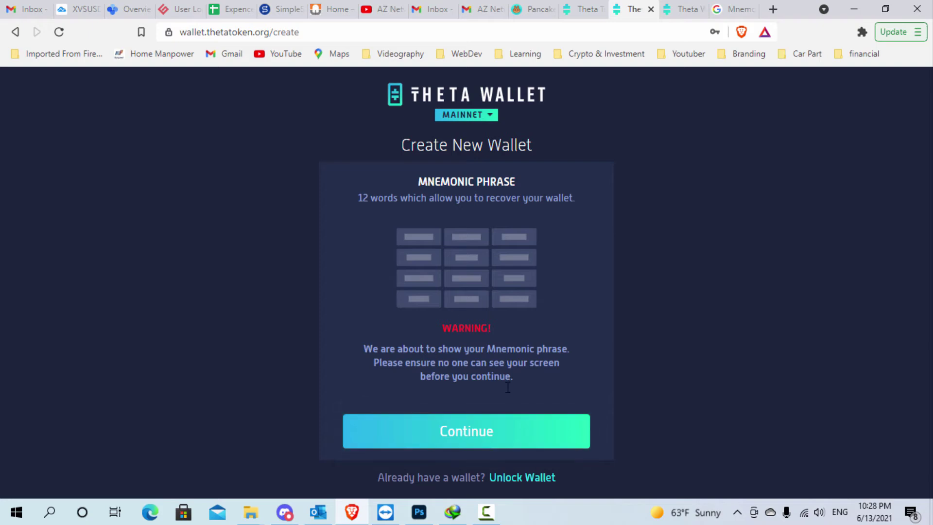
Reveal the new wallet's 12-word mnemonic phrase and copy it in full
left_click(405, 436)
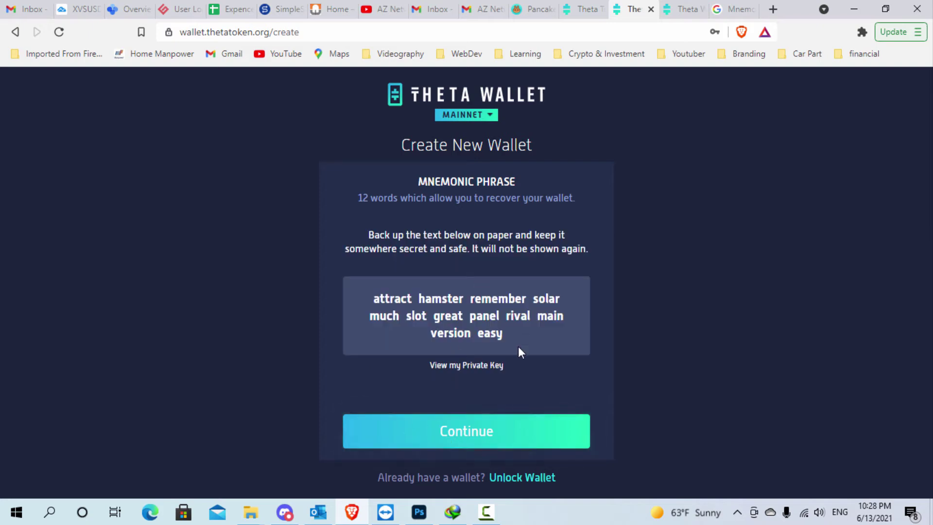
left_click_drag(509, 333, 374, 300)
key("ctrl+c")
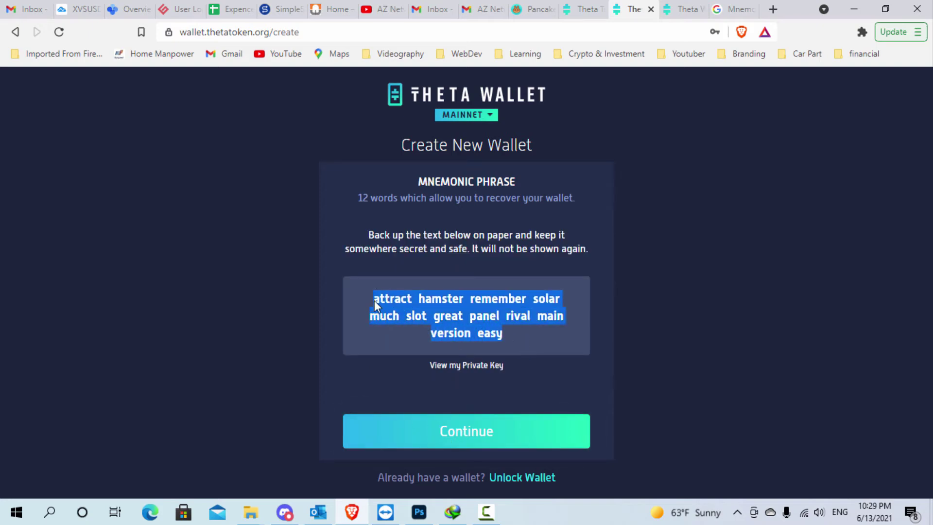
right_click(400, 291)
left_click(418, 305)
Switch to a new Notepad document, paste the mnemonic phrase into it and reposition the window over the browser
left_click(8, 512)
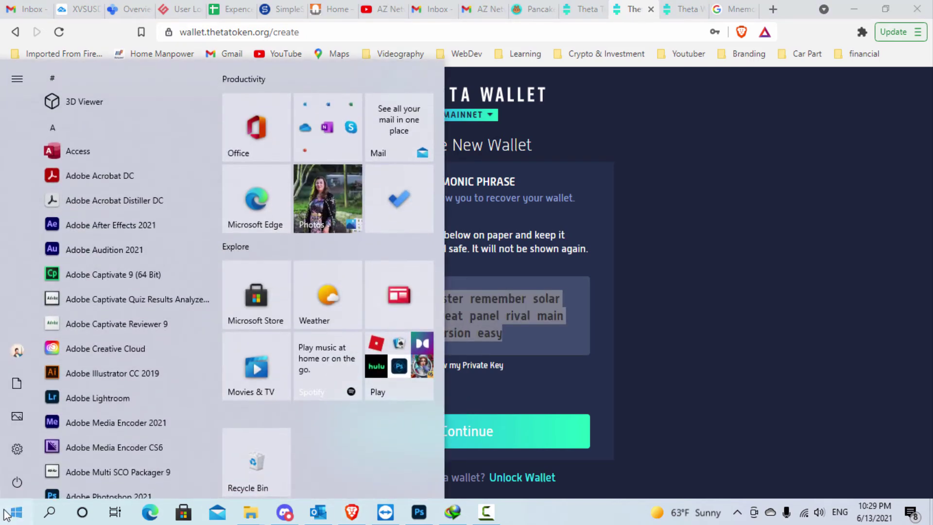
type("note")
key("Return")
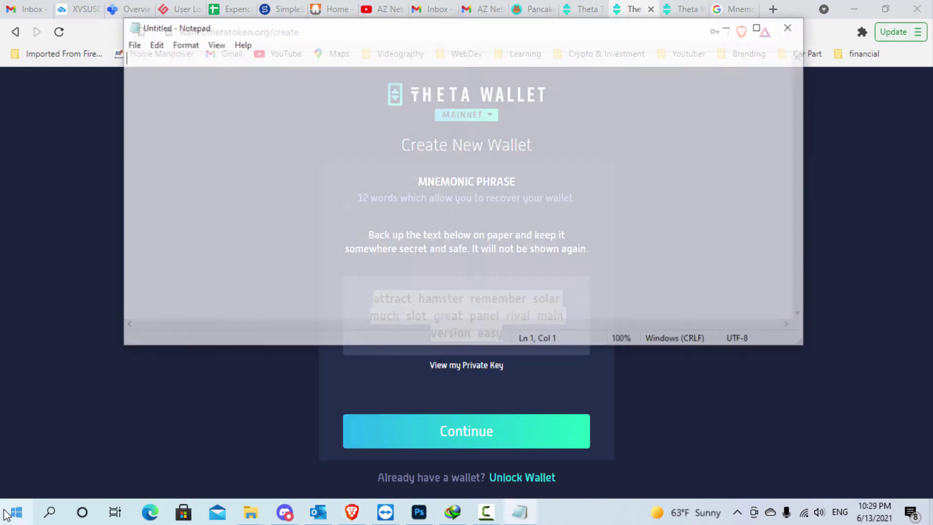
left_click_drag(389, 27, 391, 69)
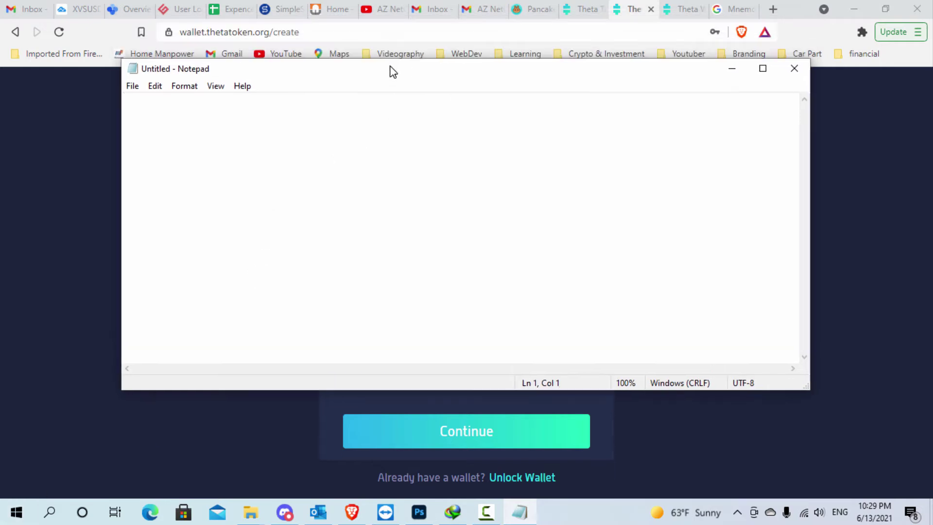
key("ctrl+v")
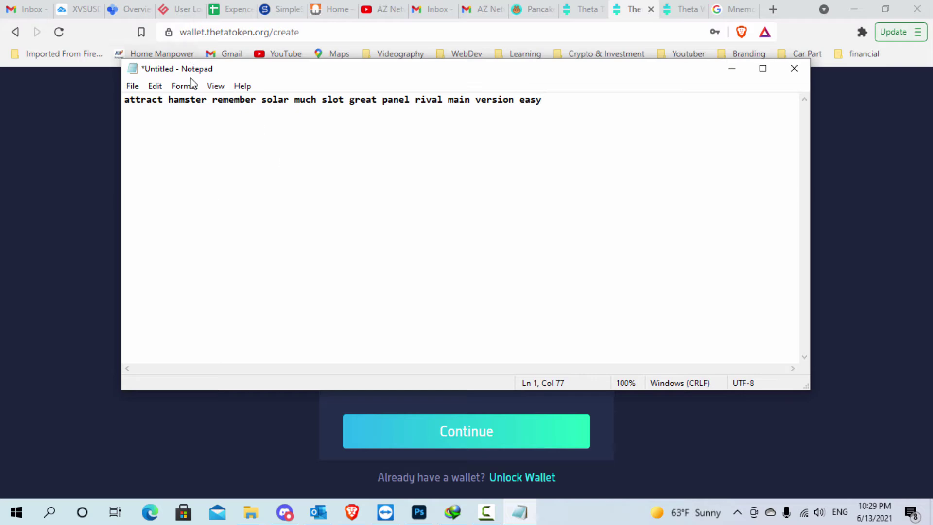
left_click_drag(275, 73, 276, 132)
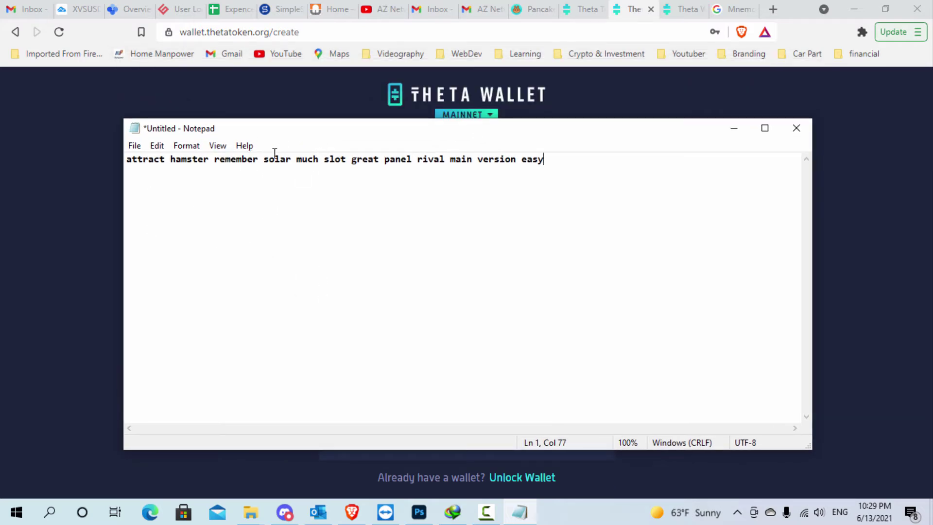
left_click_drag(333, 131, 360, 116)
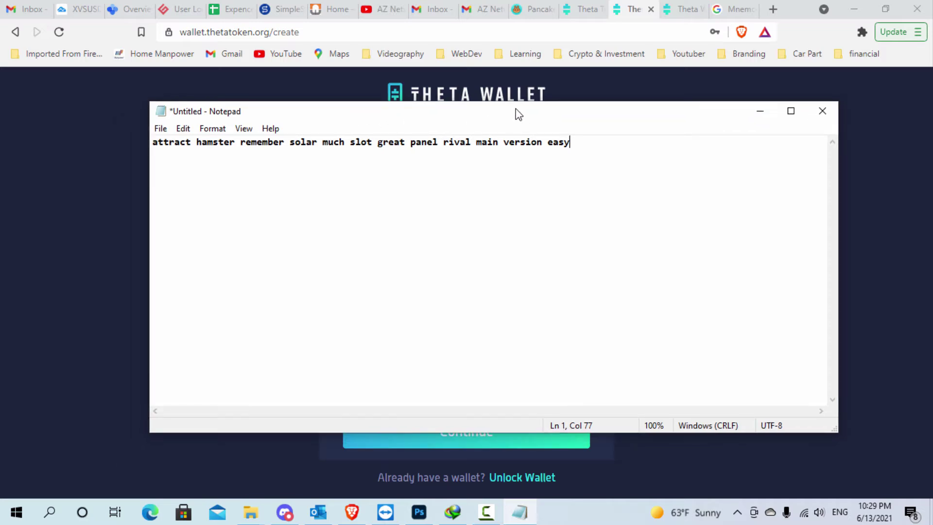
left_click_drag(537, 115, 483, 126)
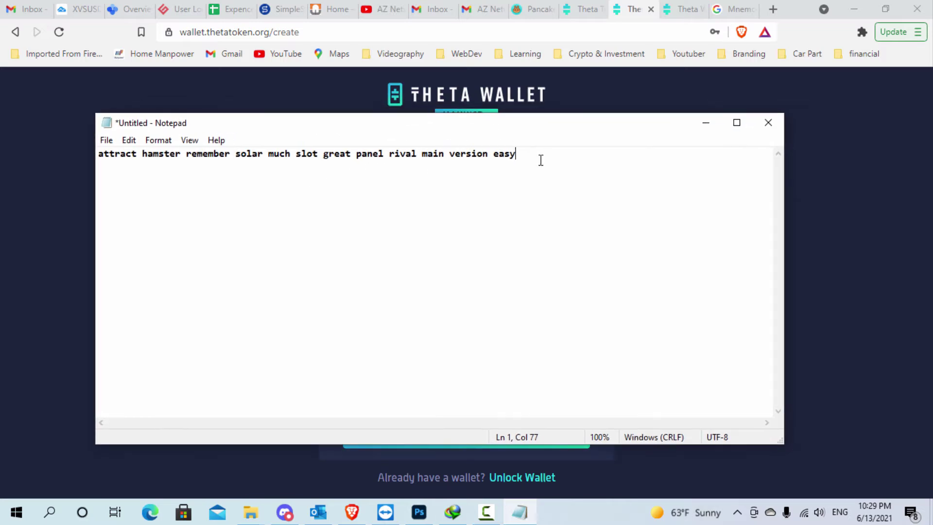
Minimize the mnemonic phrase note, finish creating the wallet and continue to the unlock page
left_click_drag(541, 160, 98, 173)
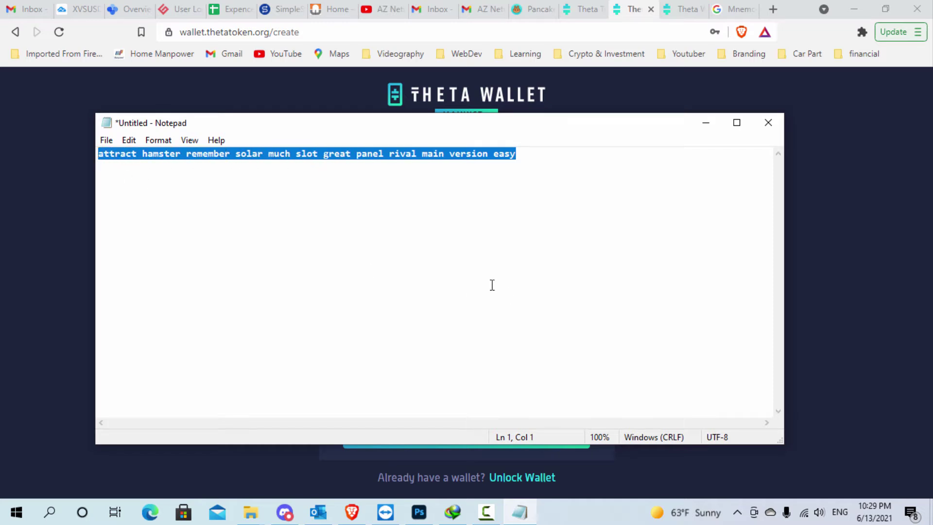
left_click_drag(518, 160, 98, 156)
left_click(706, 123)
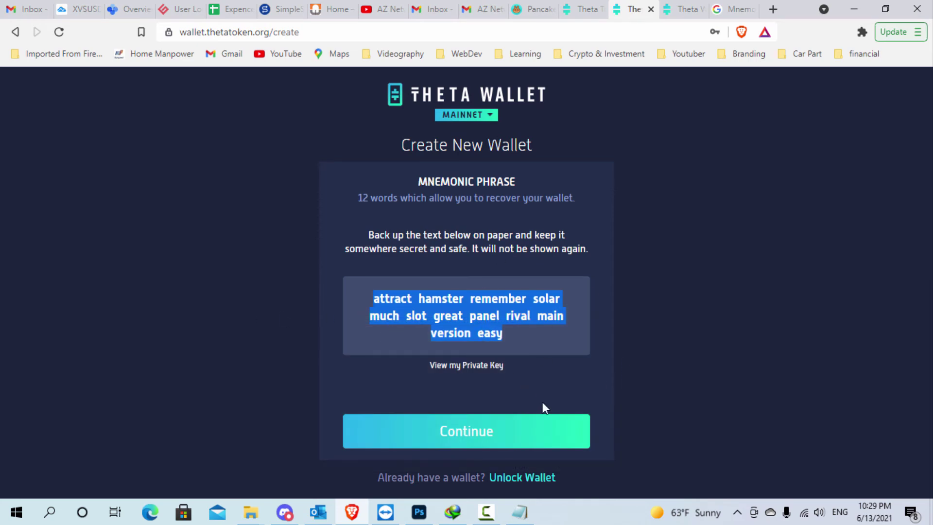
left_click(462, 435)
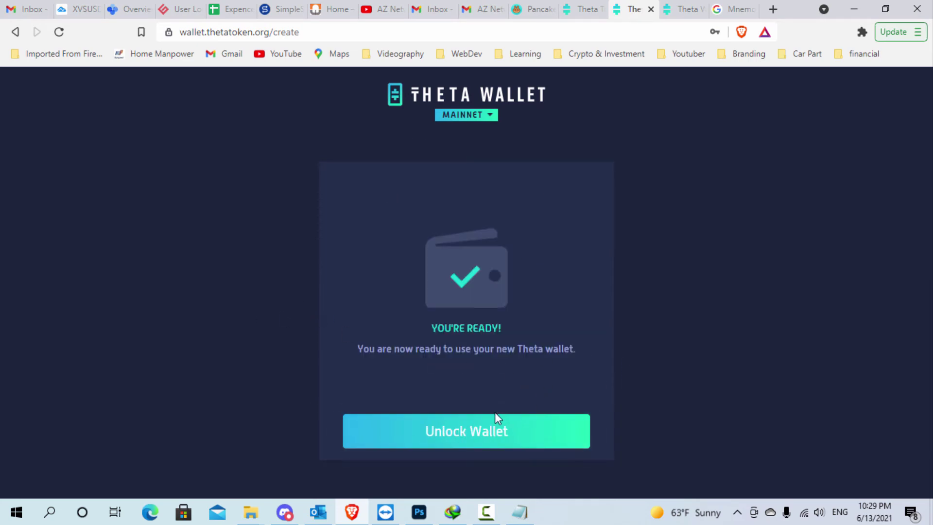
left_click(470, 439)
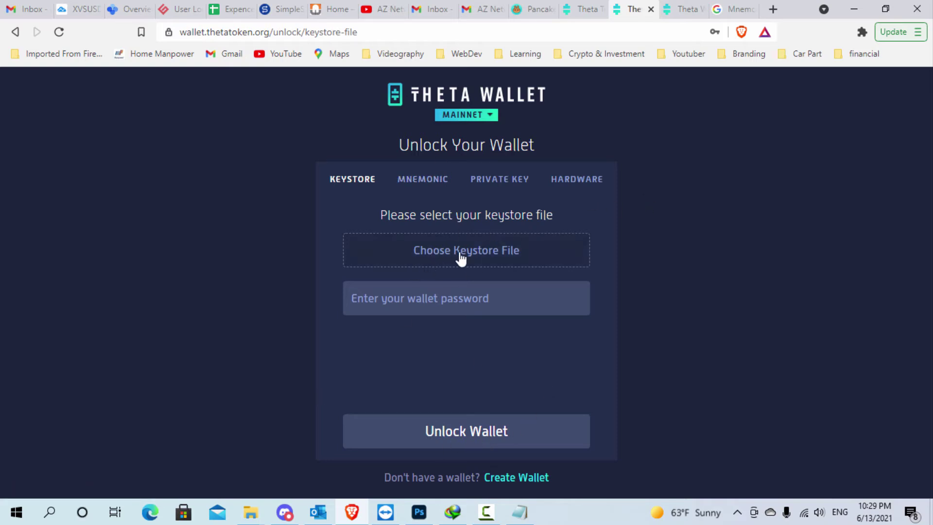
View the mnemonic unlock option, return to the keystore option and load the downloaded keystore file from the Crypto folder
left_click(426, 185)
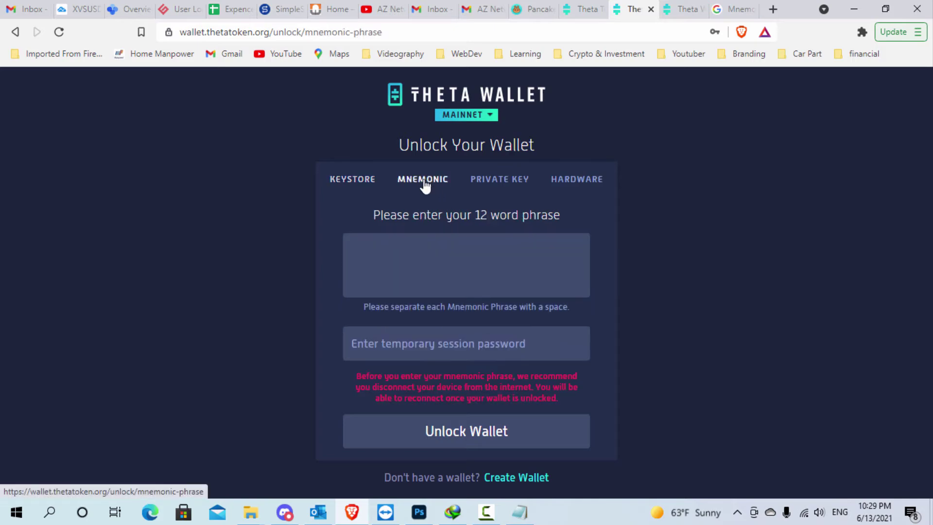
left_click(346, 182)
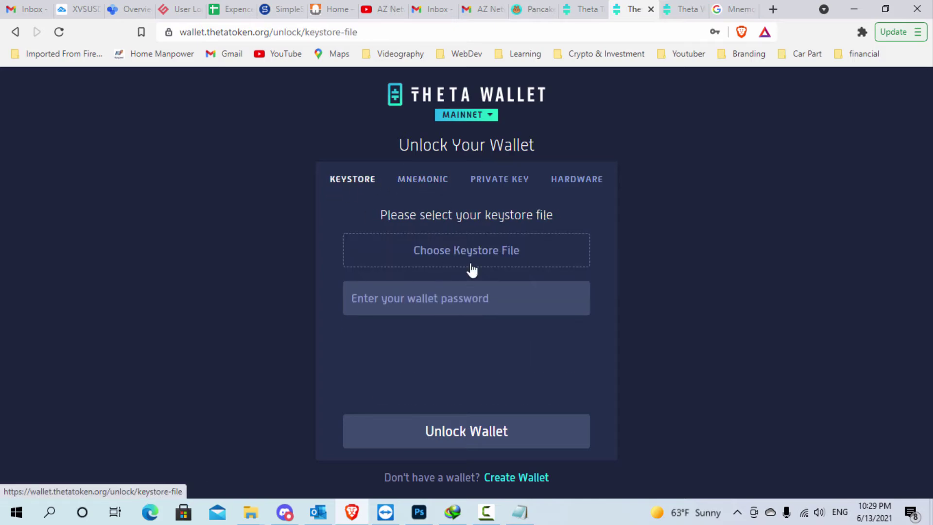
left_click(451, 253)
double_click(243, 116)
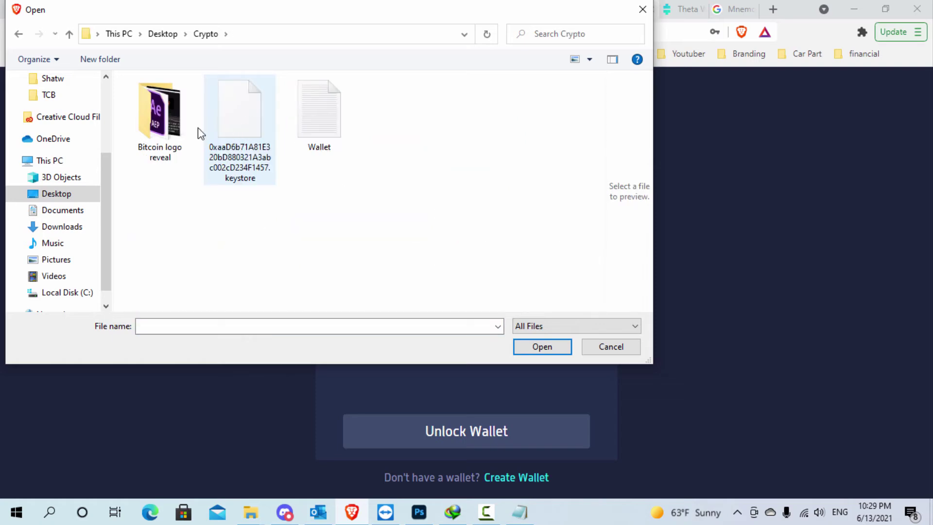
left_click(265, 106)
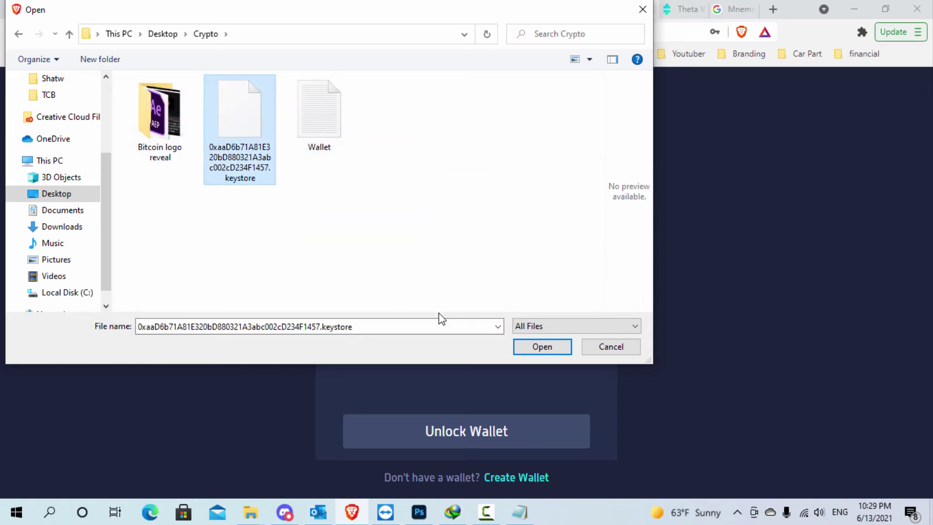
left_click(541, 346)
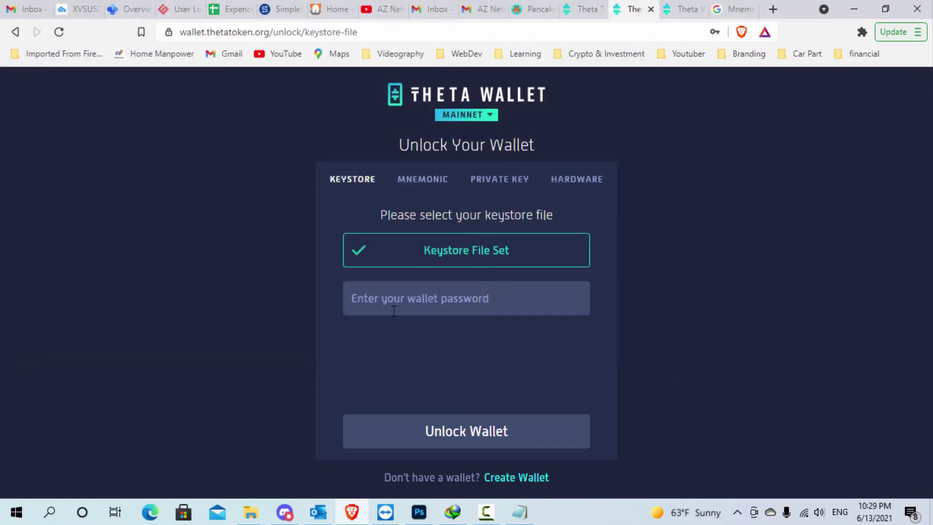
Enter the wallet password and unlock the wallet
type("***")
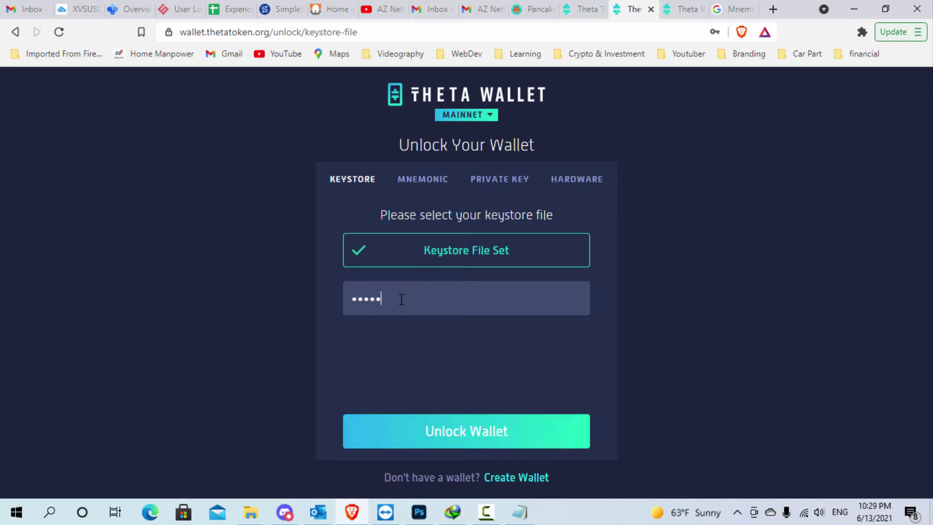
key("BackSpace")
type("**********")
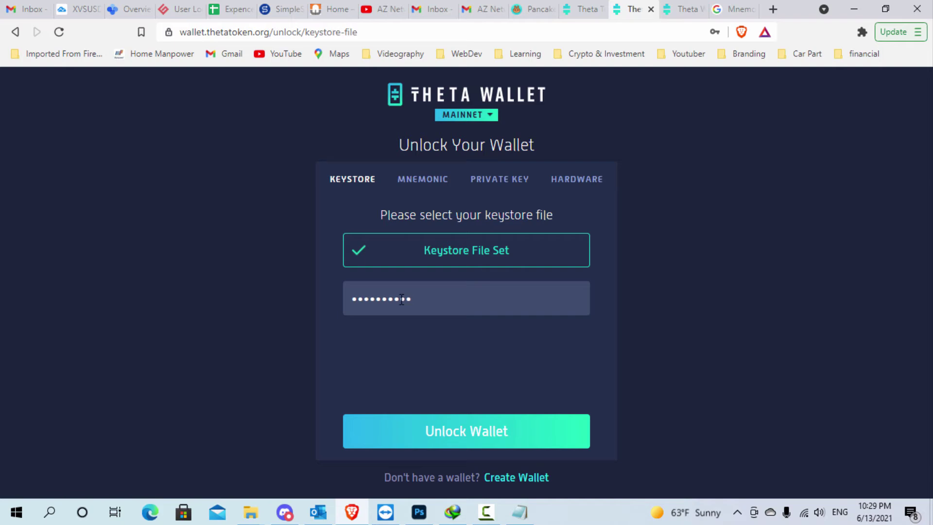
left_click(456, 435)
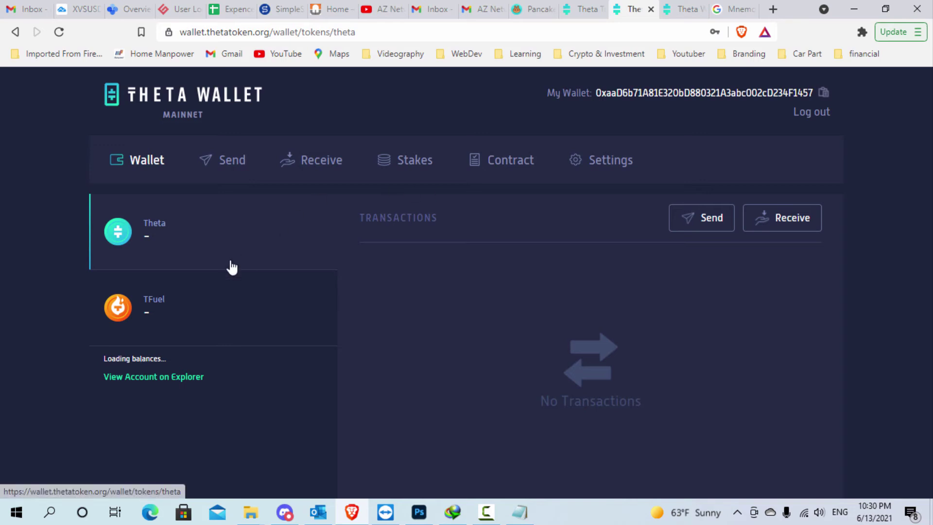
View the TFuel and Theta token pages in the wallet, ending on Theta
left_click(151, 314)
left_click(164, 248)
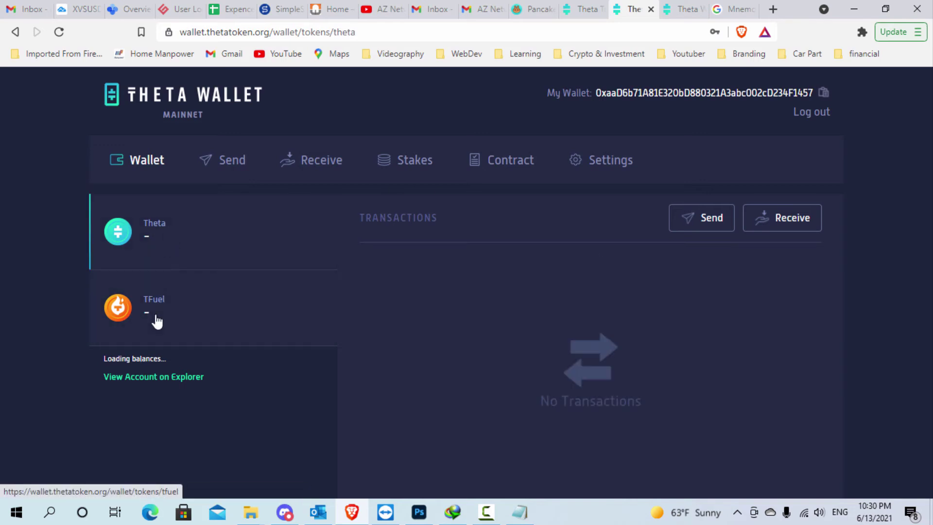
left_click(200, 313)
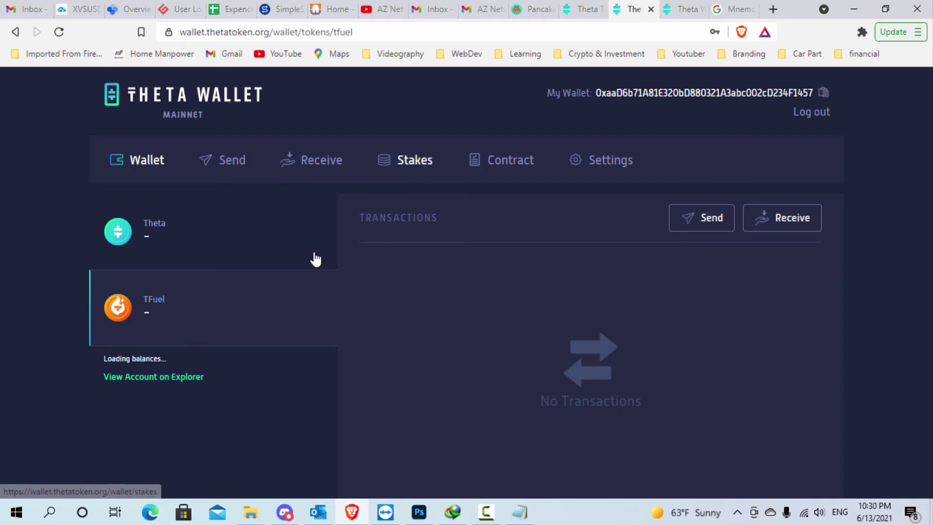
left_click(191, 243)
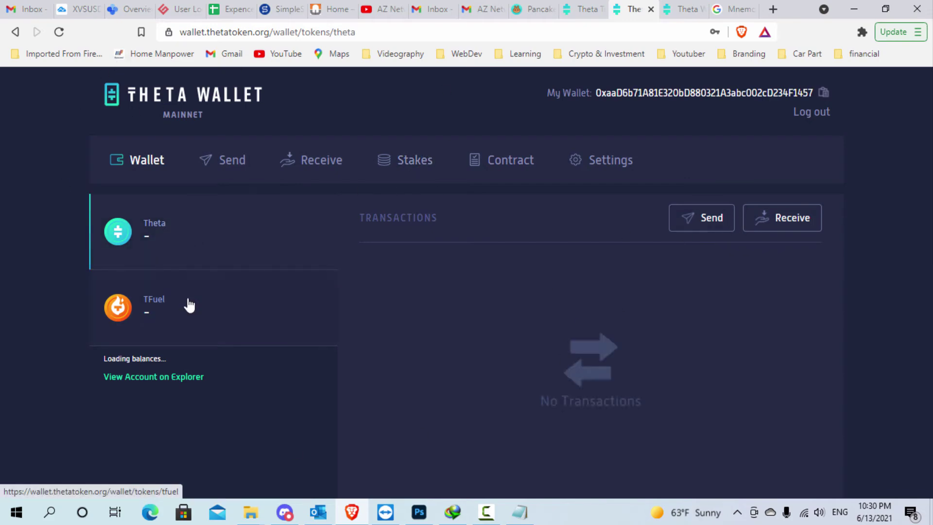
View the TFuel token page and log out of the wallet
left_click(187, 306)
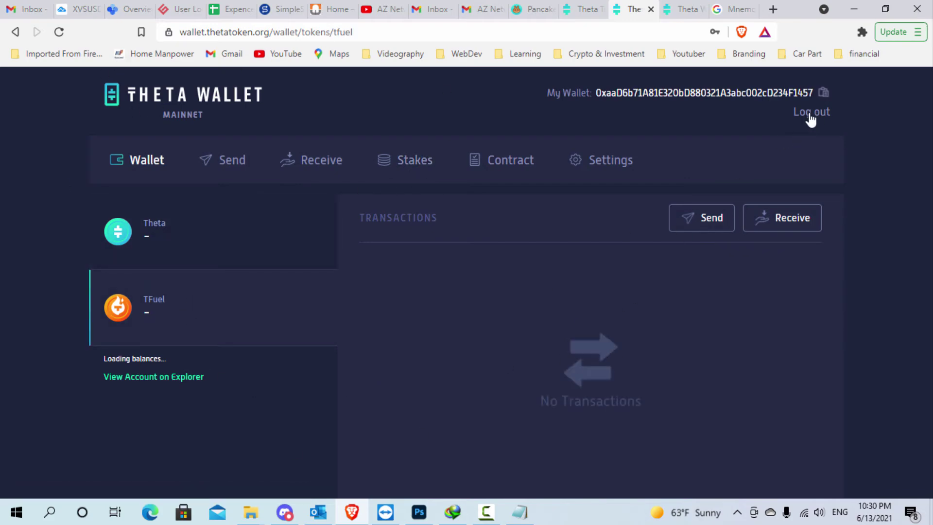
left_click(818, 114)
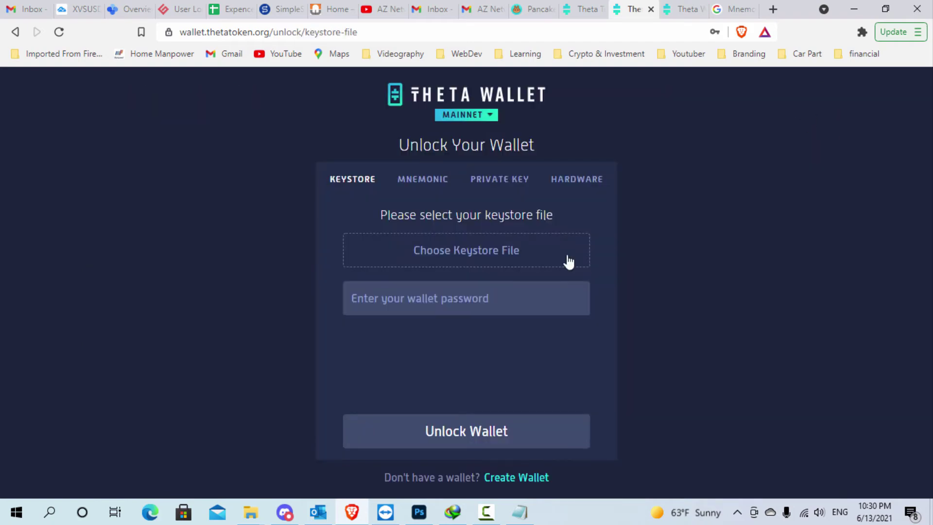
Copy the 12-word mnemonic phrase from the Notepad note and paste it into the phrase field of the mnemonic unlock option
left_click(418, 181)
left_click(435, 274)
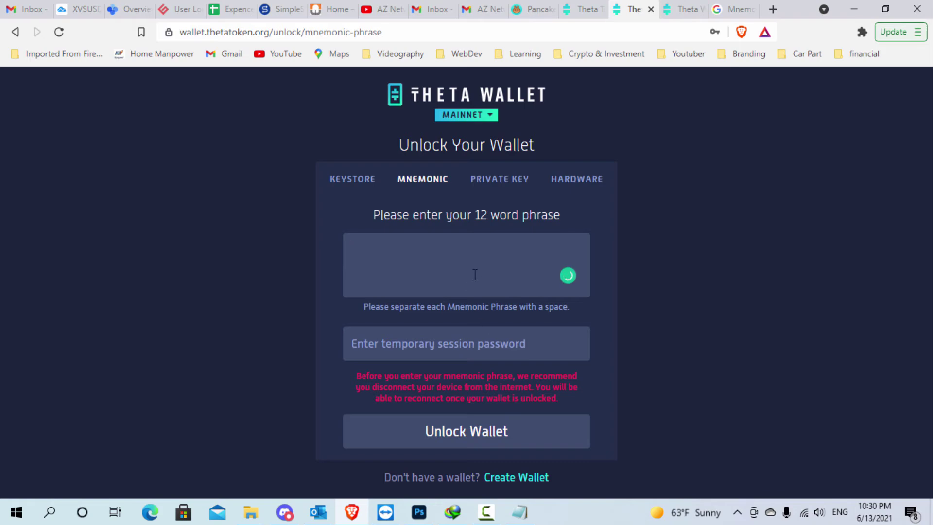
left_click(519, 511)
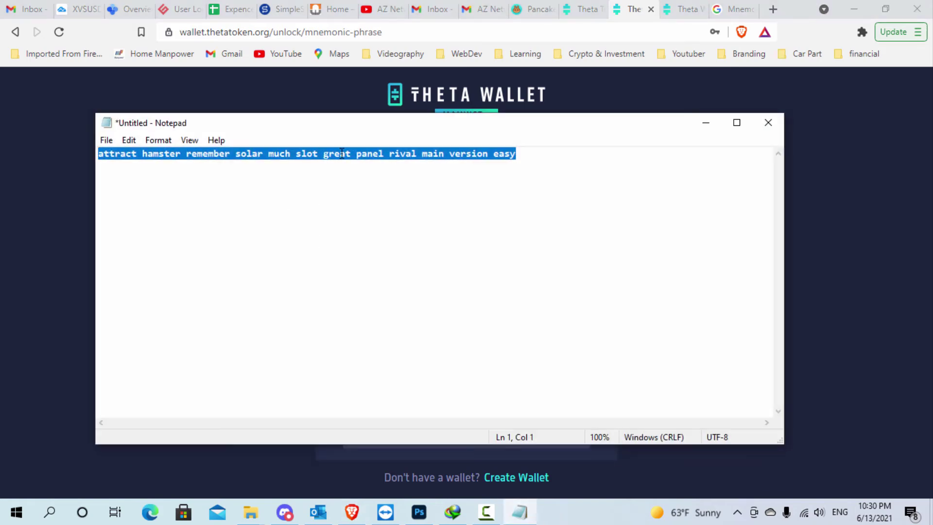
right_click(341, 154)
left_click(389, 199)
left_click(704, 127)
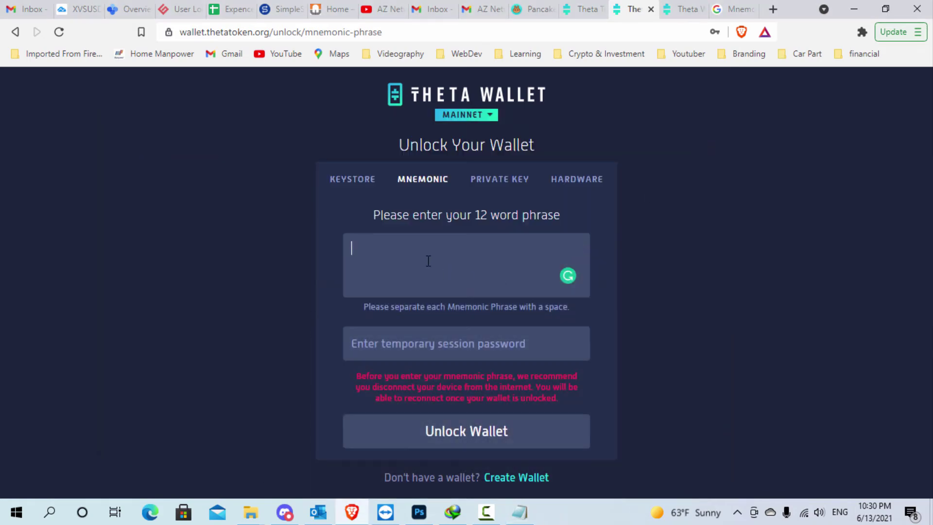
right_click(389, 254)
left_click(418, 365)
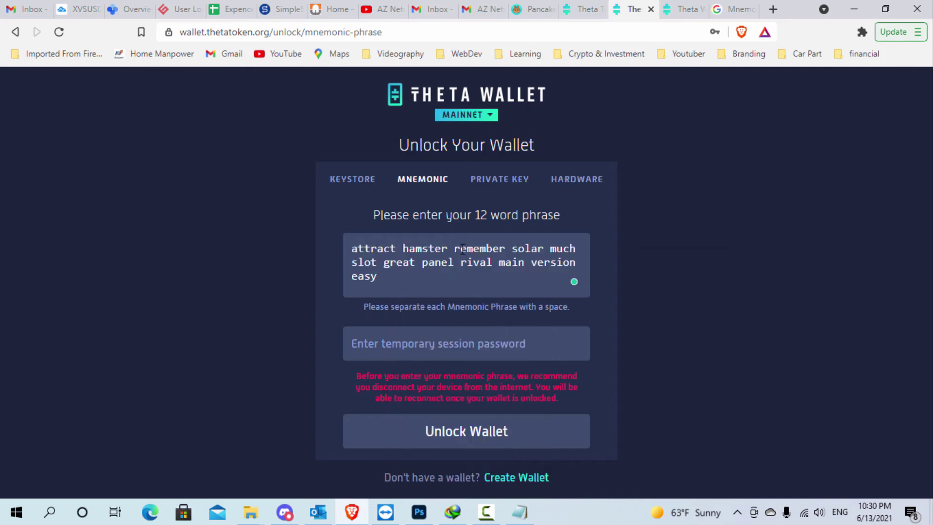
Enter a temporary session password and unlock the wallet with the mnemonic phrase
left_click_drag(388, 278, 350, 249)
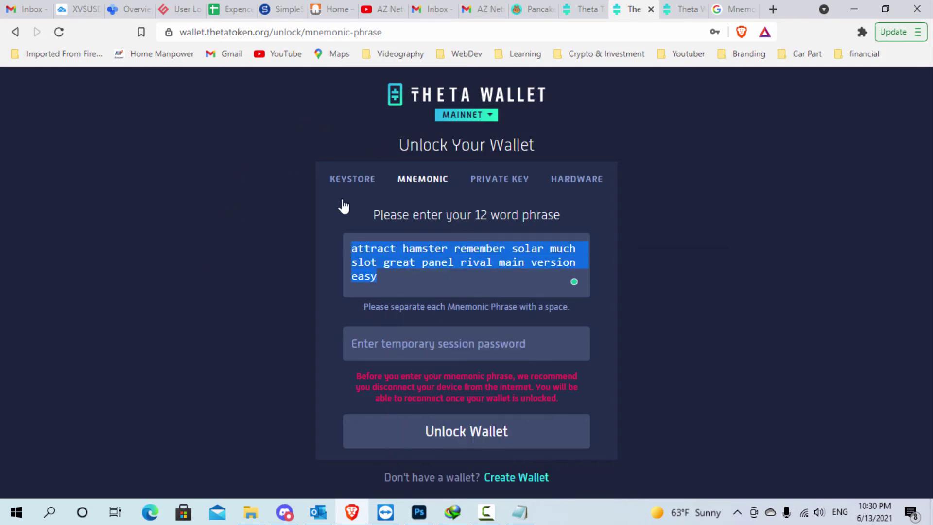
left_click(413, 346)
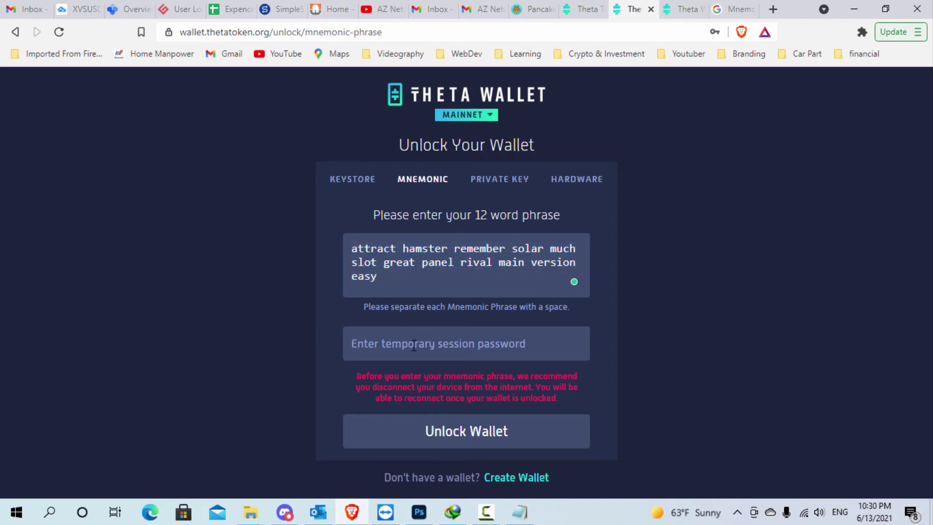
type("•••")
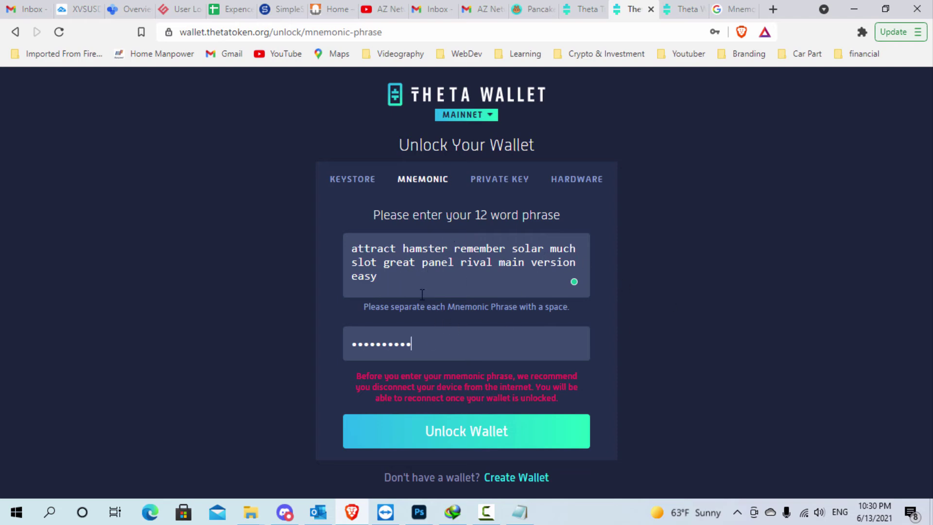
left_click_drag(390, 276, 346, 242)
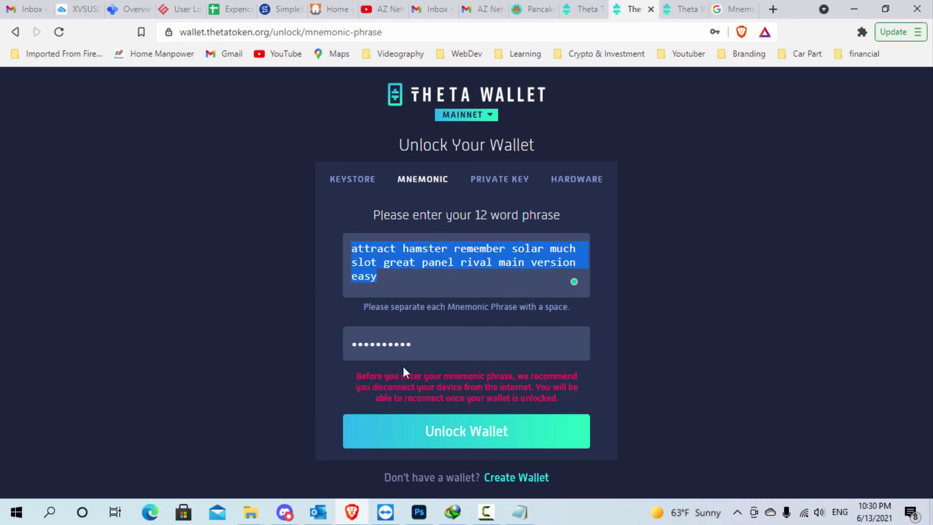
left_click(433, 442)
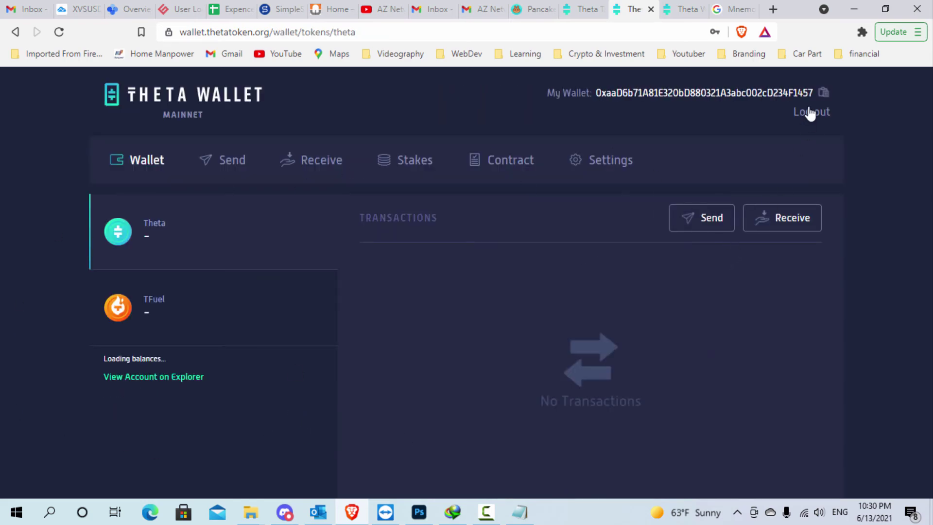
Log out of the wallet and return to the mnemonic unlock option
left_click(814, 118)
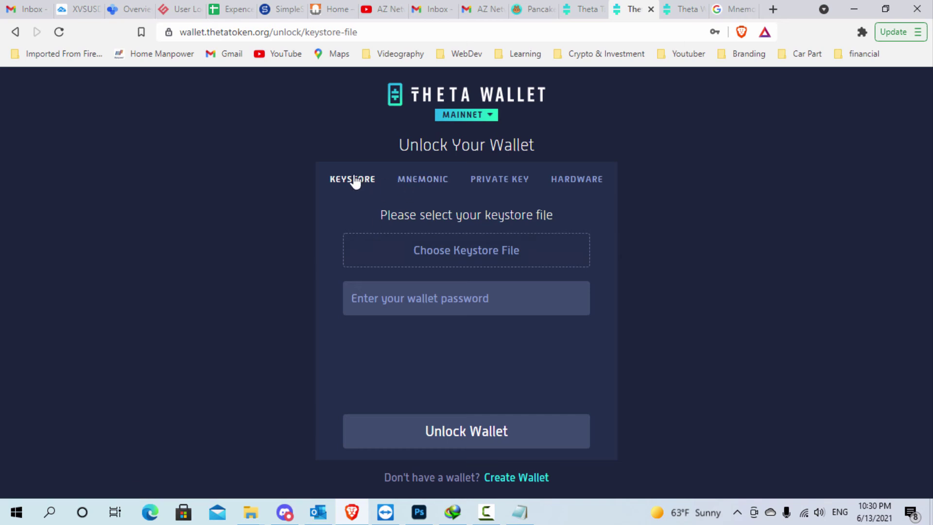
left_click(407, 184)
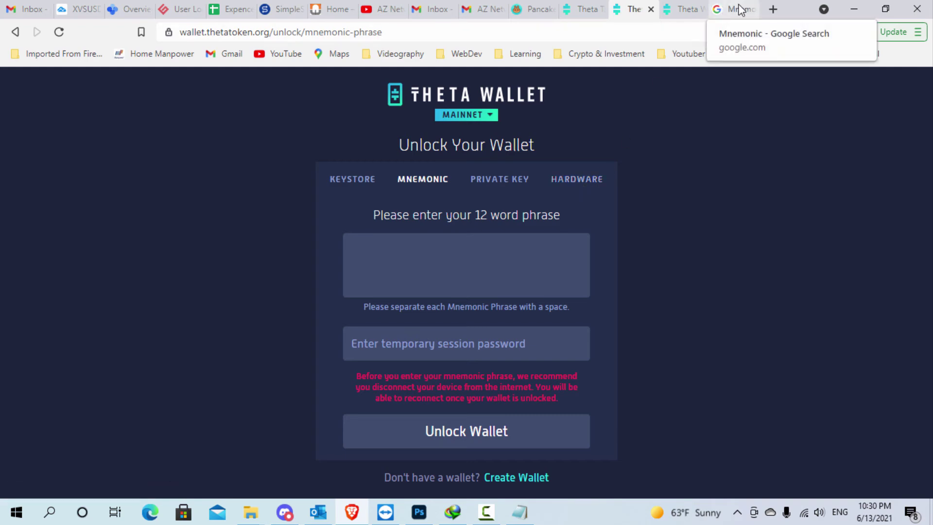
Try to unlock with a Ledger hardware wallet using the Ethereum - m/44'/60'/0'/0 path and cancel the security key request
left_click(578, 179)
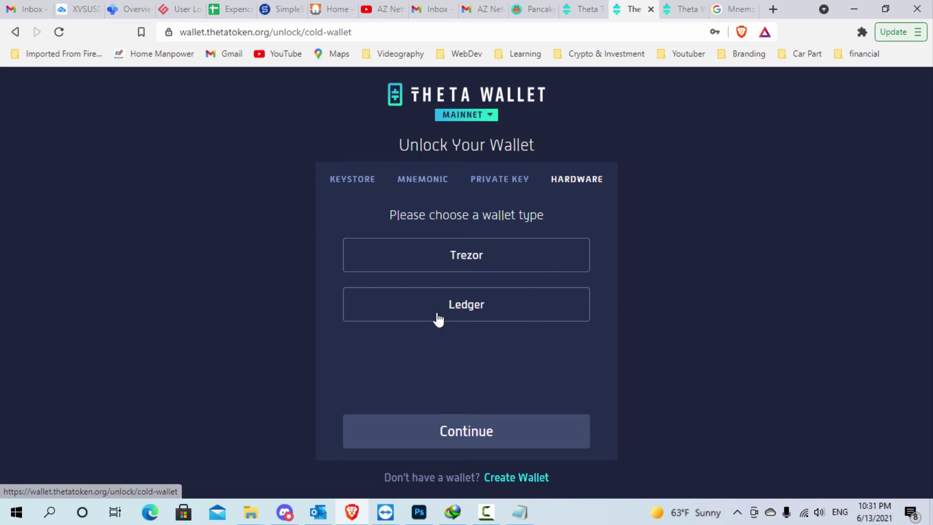
left_click(469, 311)
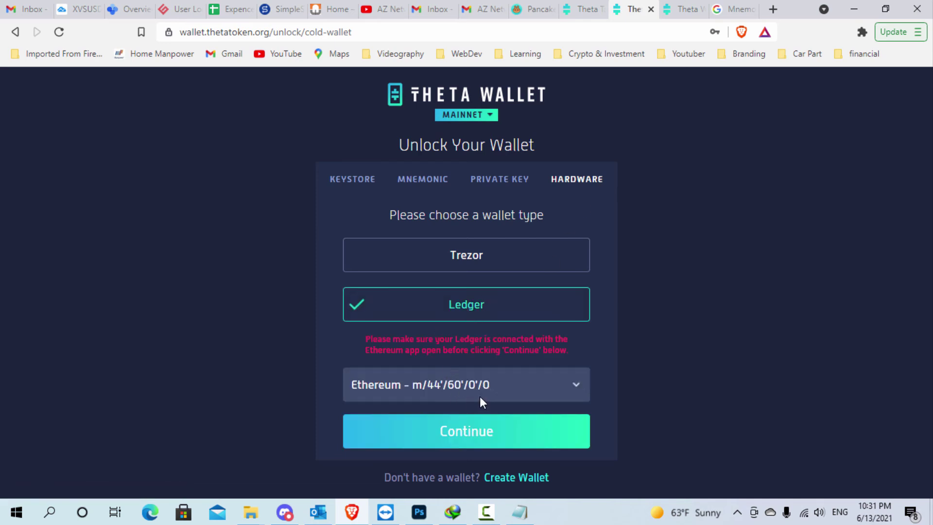
left_click(519, 389)
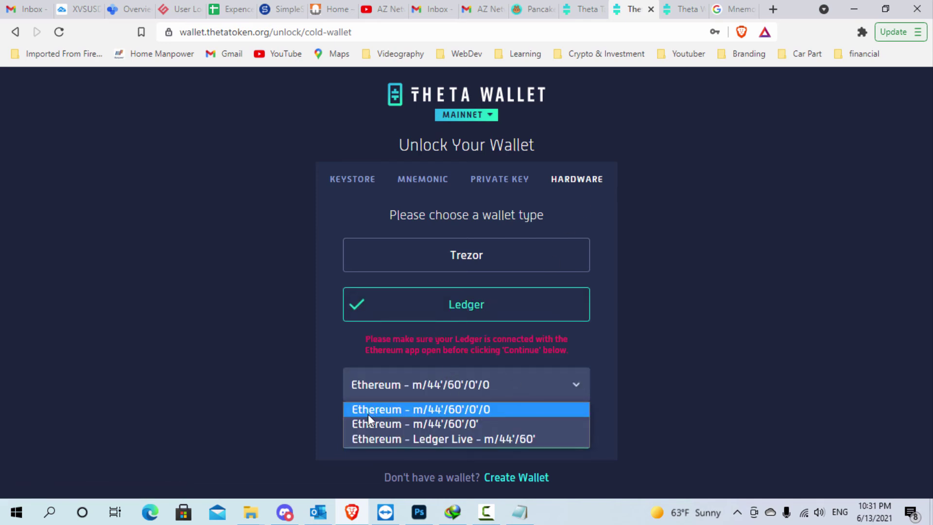
left_click(380, 412)
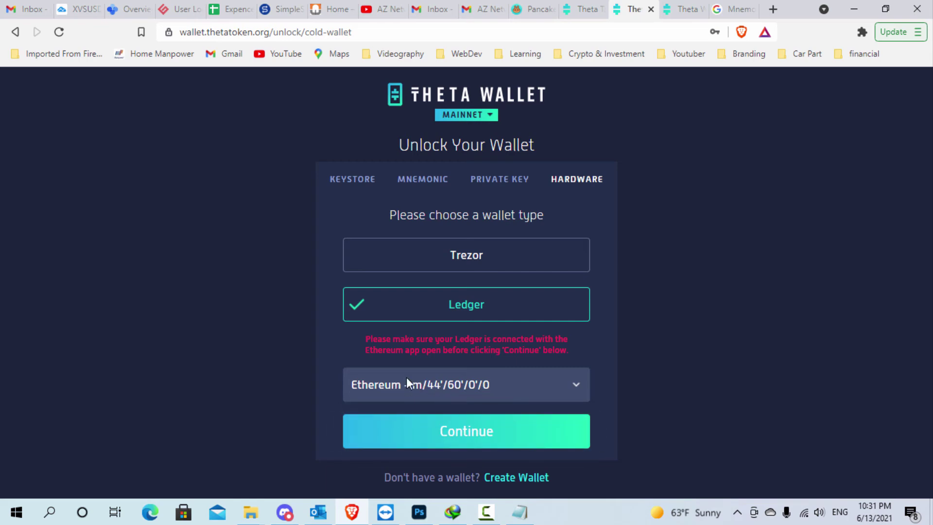
left_click(468, 440)
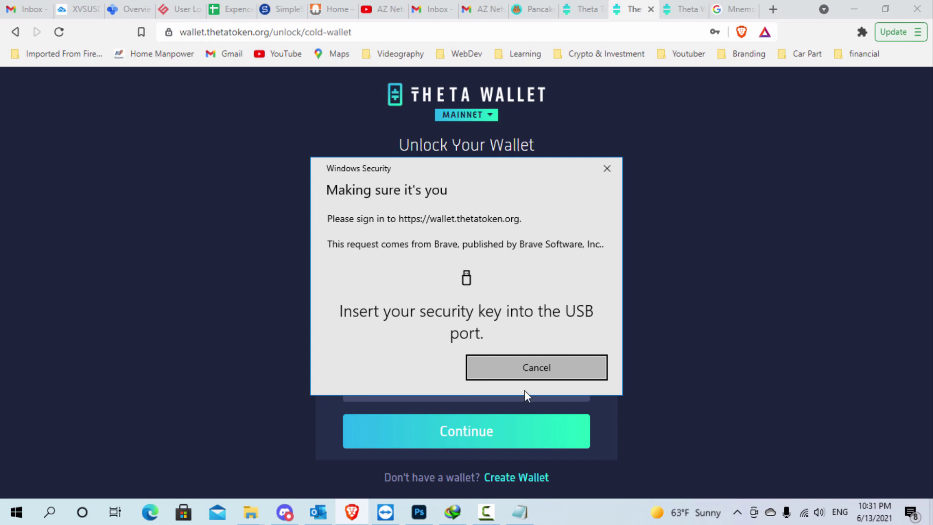
left_click(535, 368)
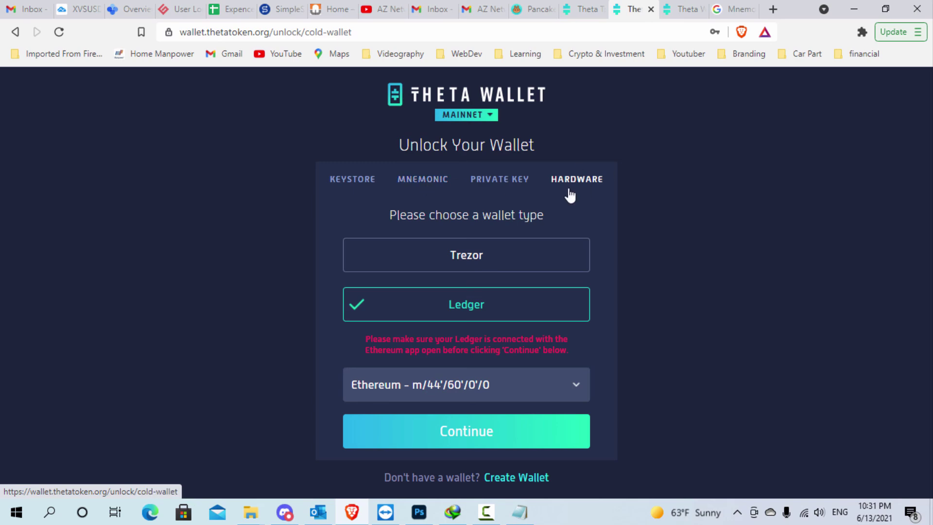
Return to the keystore unlock option and load the wallet's keystore file from the Crypto folder
left_click(351, 183)
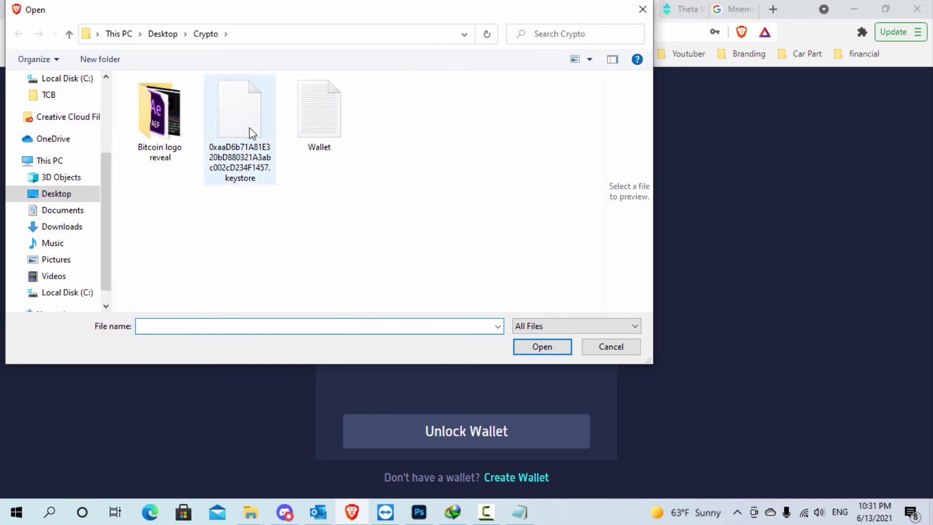
left_click(249, 128)
left_click(536, 345)
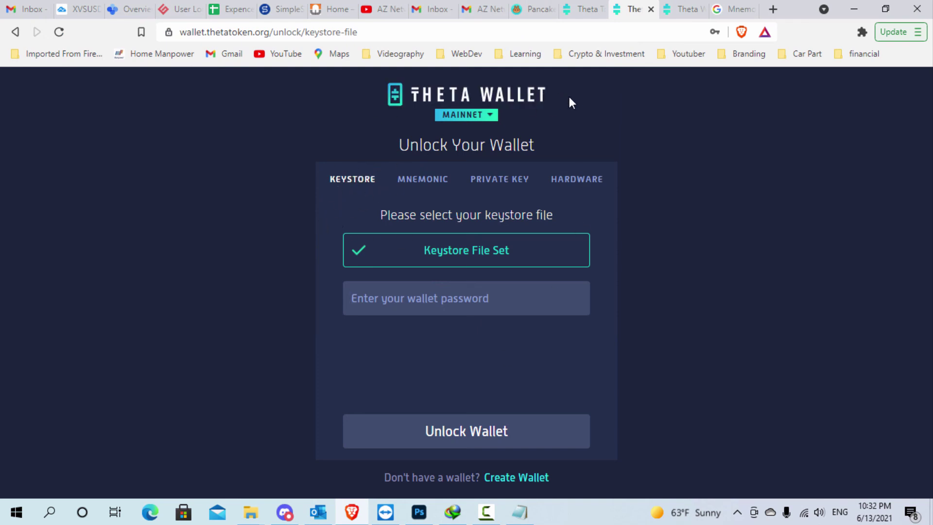
View the hardware wallet unlock option again and switch to the AZ Networks YouTube channel page
left_click_drag(537, 99, 424, 102)
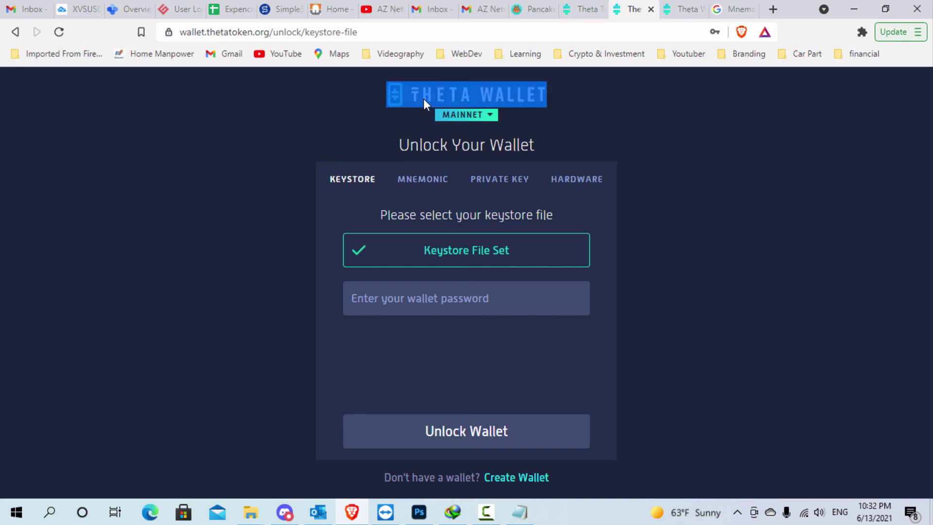
left_click(582, 184)
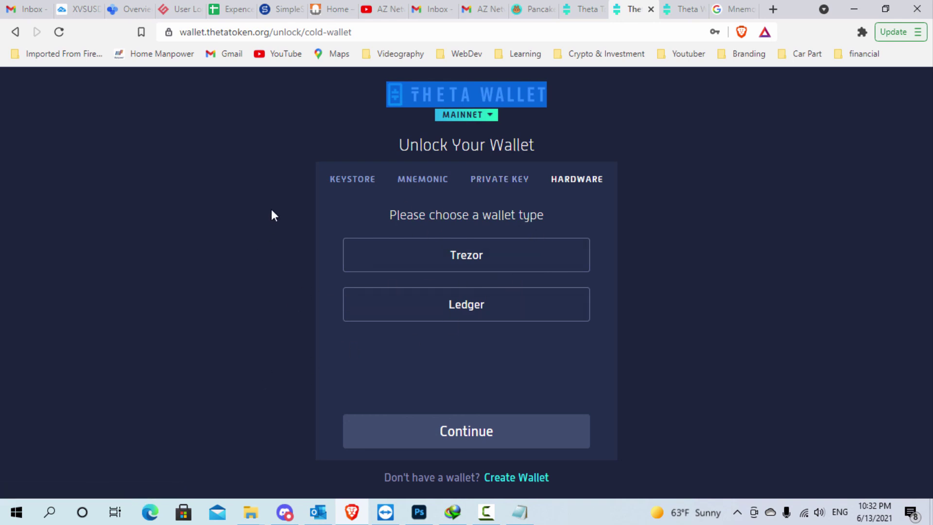
left_click(548, 93)
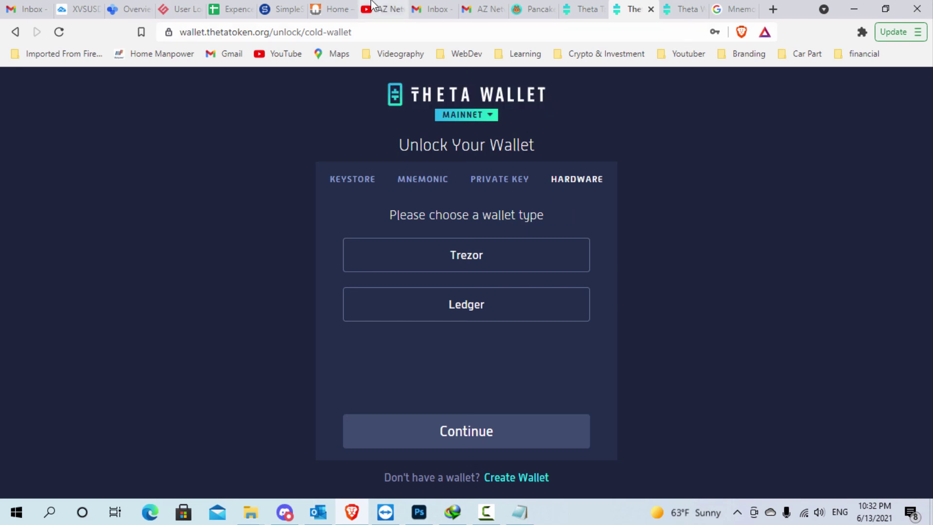
left_click(384, 9)
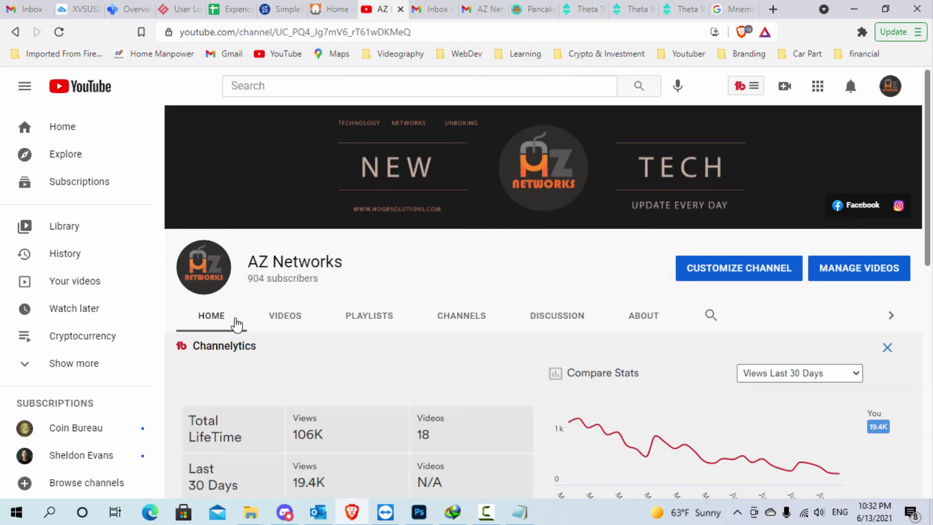